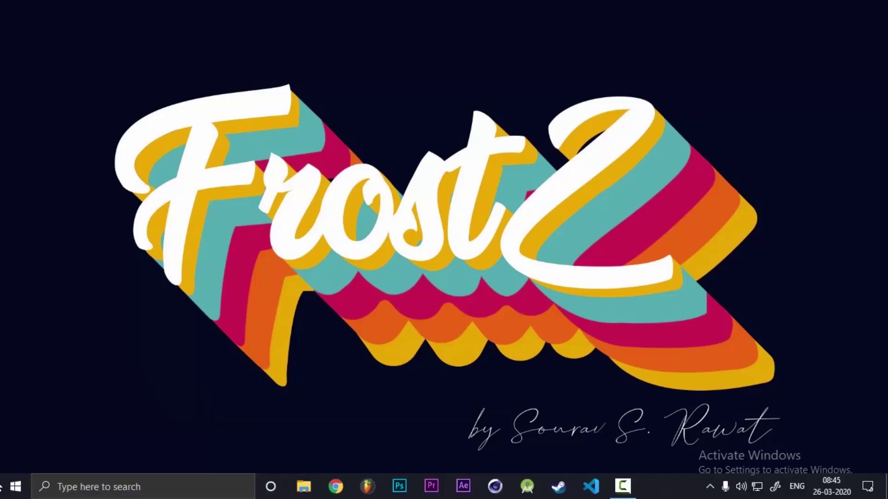
# - Run %localappdata% from the Run dialog to open the AppData\Local folder
pyautogui.rightClick(10, 487)
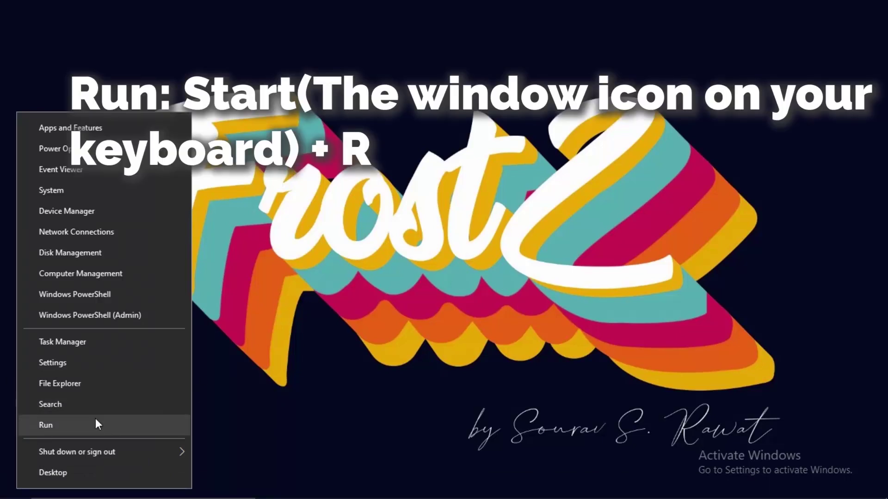
pyautogui.click(79, 428)
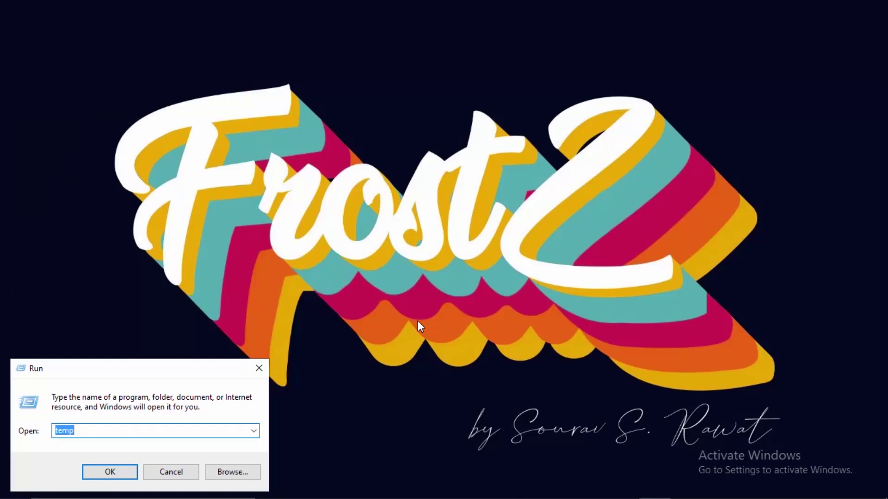
pyautogui.write('%local')
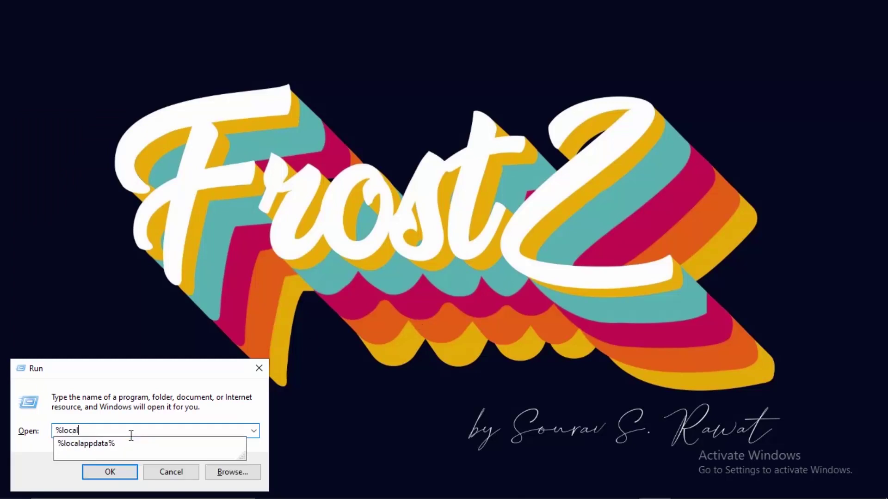
pyautogui.press('Down')
pyautogui.press('Return')
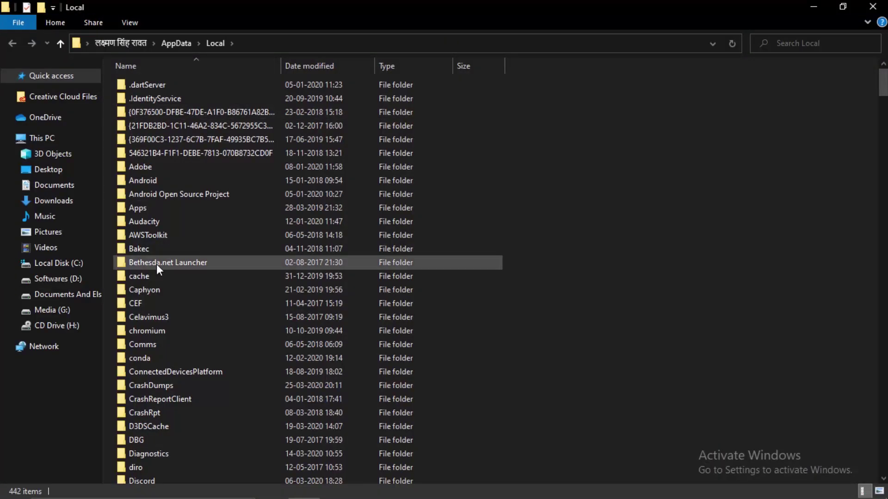
# - Navigate into the EpicGamesLauncher\Saved folder under AppData\Local
pyautogui.click(257, 221)
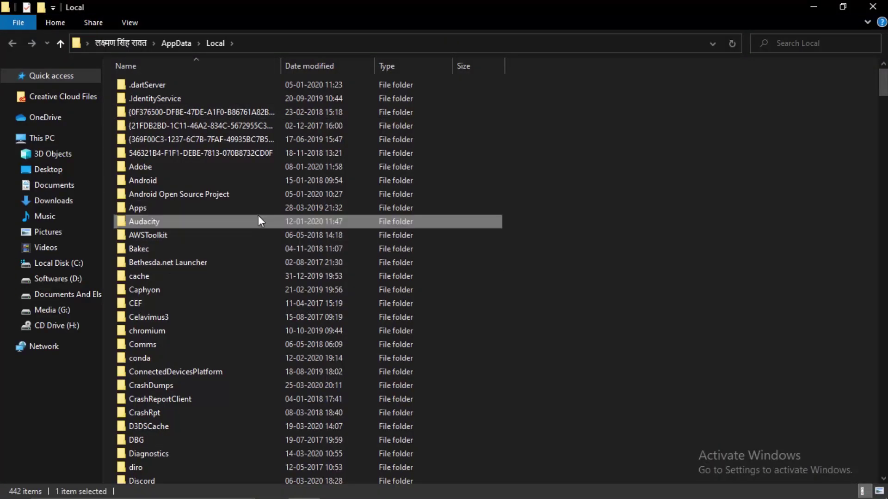
pyautogui.press('e')
pyautogui.click(550, 173)
pyautogui.moveTo(882, 119); pyautogui.dragTo(411, 212)
pyautogui.doubleClick(193, 430)
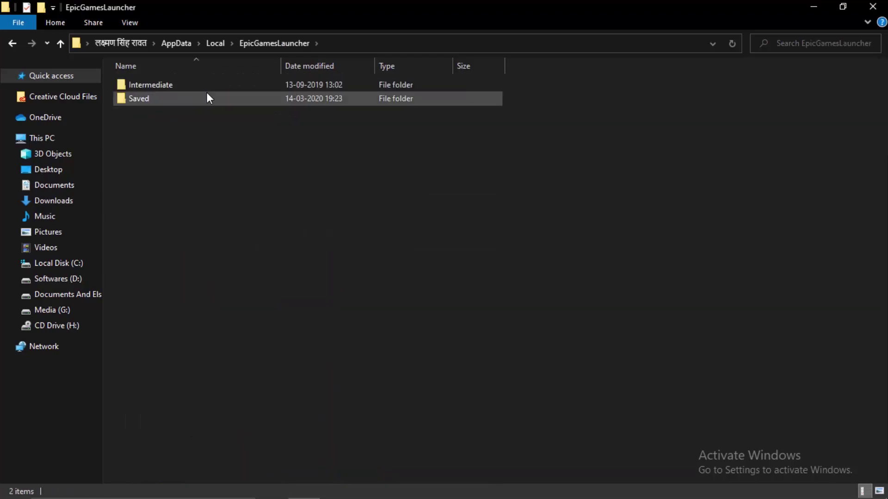
pyautogui.doubleClick(207, 98)
# - Check the webcache folder's 12 items, then permanently delete webcache from Saved
pyautogui.moveTo(170, 162); pyautogui.dragTo(158, 131)
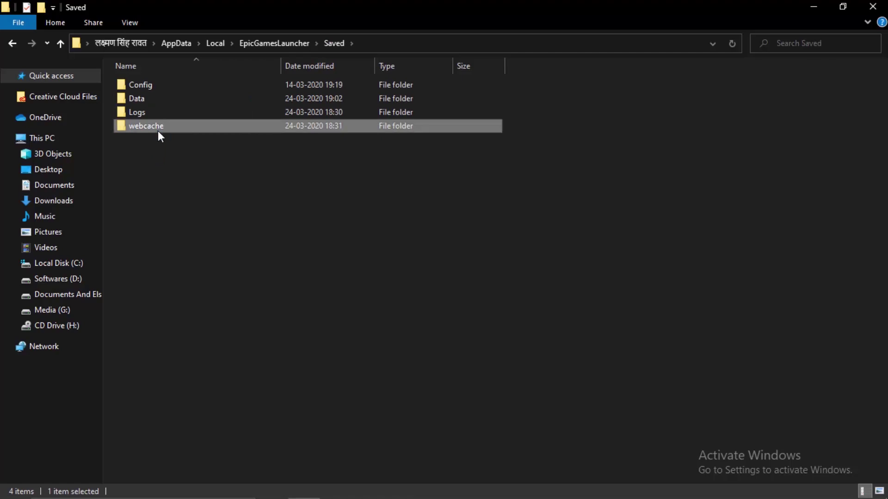
pyautogui.doubleClick(159, 132)
pyautogui.moveTo(246, 368); pyautogui.dragTo(224, 68)
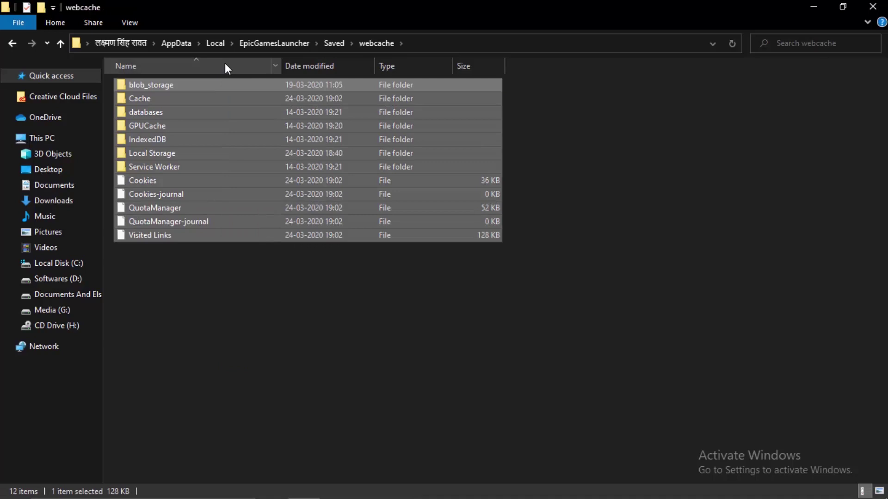
pyautogui.click(611, 158)
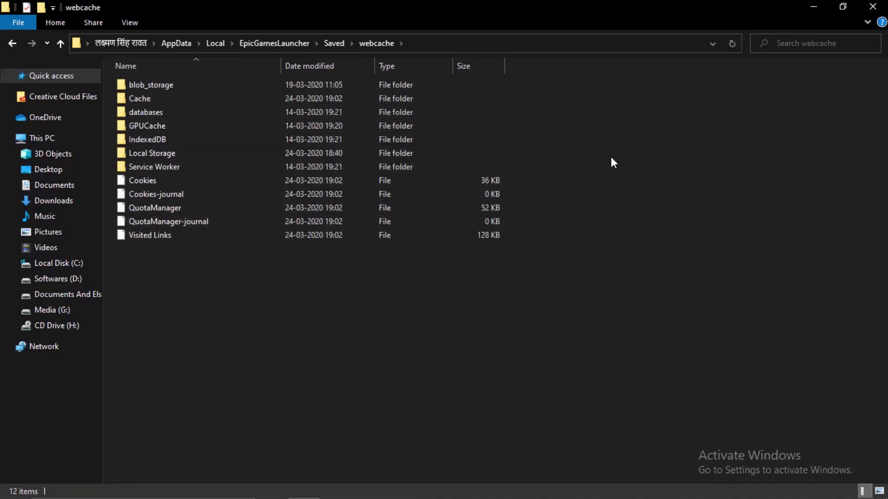
pyautogui.press('BackSpace')
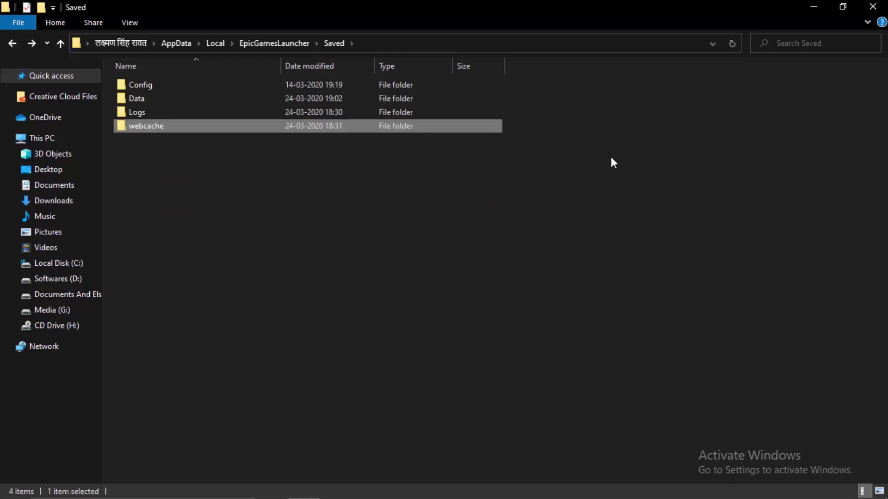
pyautogui.hotkey('shift', 'Delete')
pyautogui.press('Return')
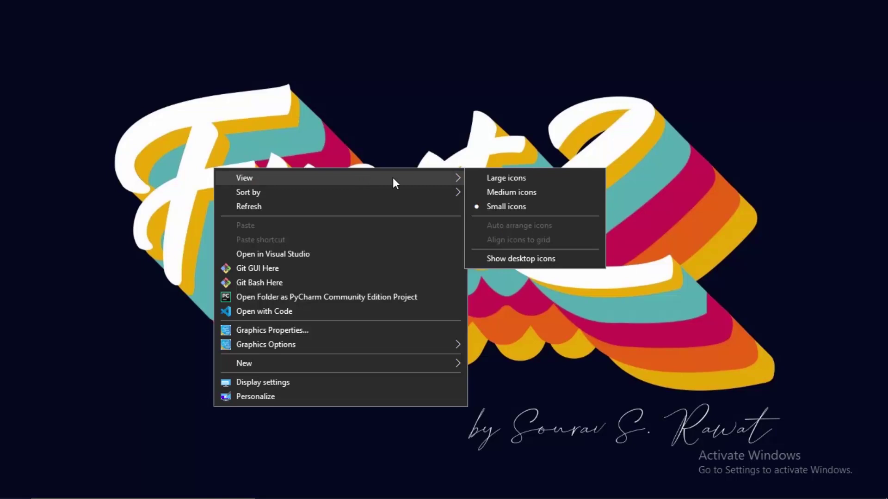
# - Show the desktop icons and open the Epic Games Launcher shortcut's Properties
pyautogui.click(537, 256)
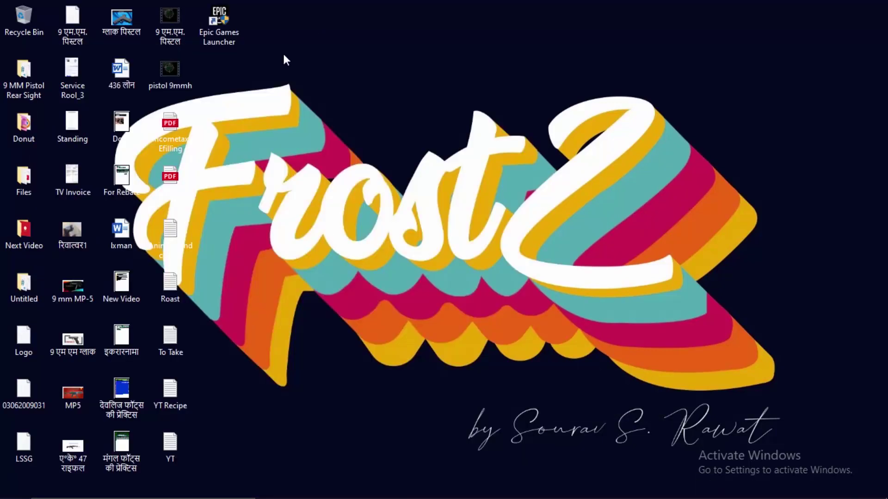
pyautogui.moveTo(257, 22); pyautogui.dragTo(215, 24)
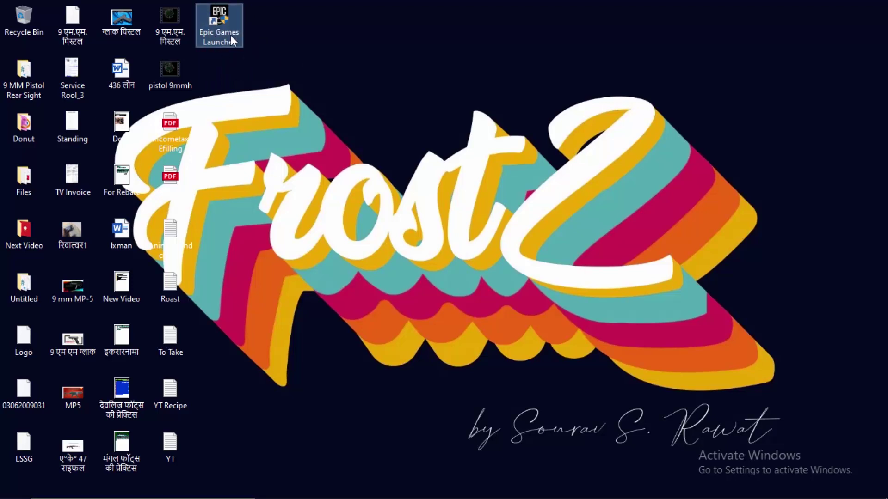
pyautogui.rightClick(231, 35)
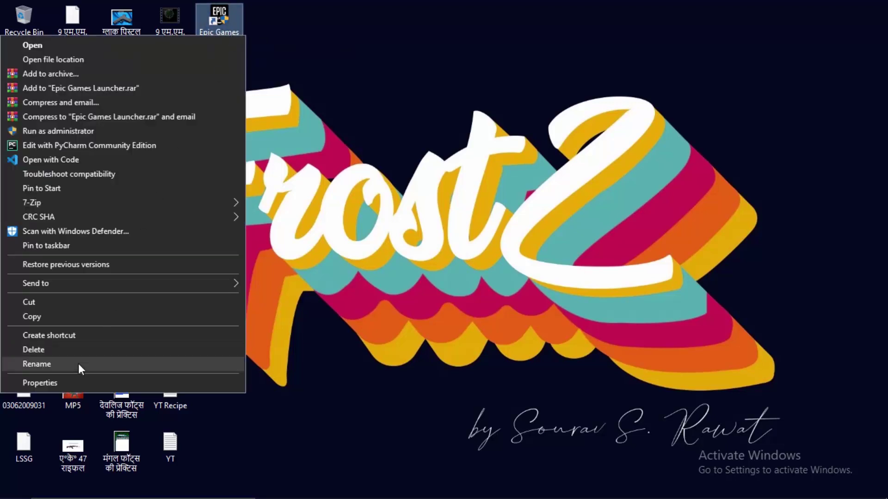
pyautogui.click(67, 381)
pyautogui.moveTo(308, 58); pyautogui.dragTo(278, 99)
# - Enable run as administrator and Windows 8 compatibility mode for the shortcut
pyautogui.click(374, 120)
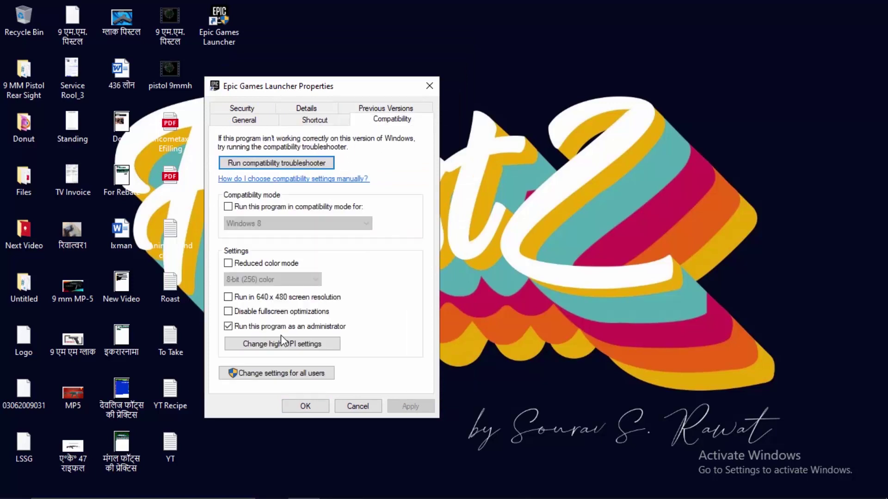
pyautogui.click(245, 327)
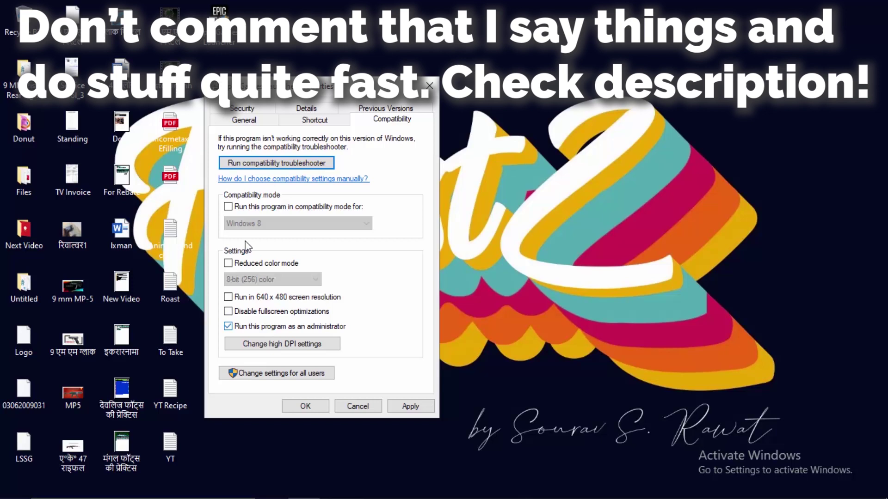
pyautogui.click(244, 207)
pyautogui.click(318, 223)
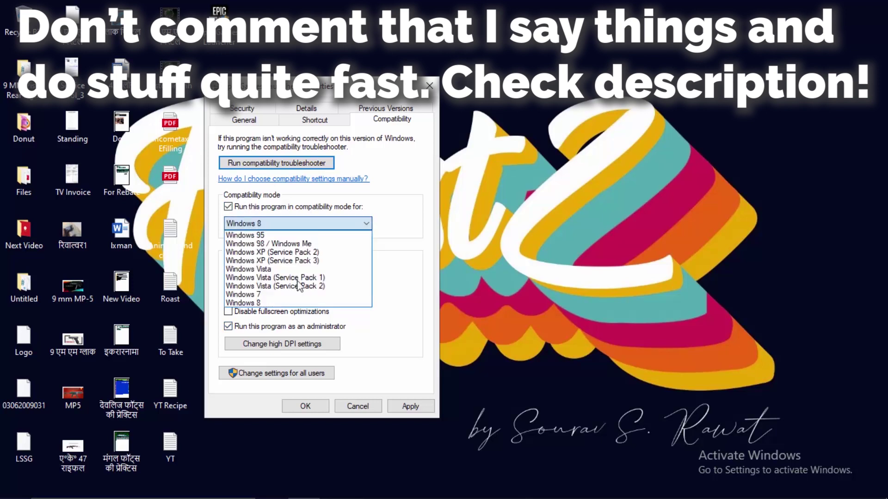
pyautogui.click(283, 303)
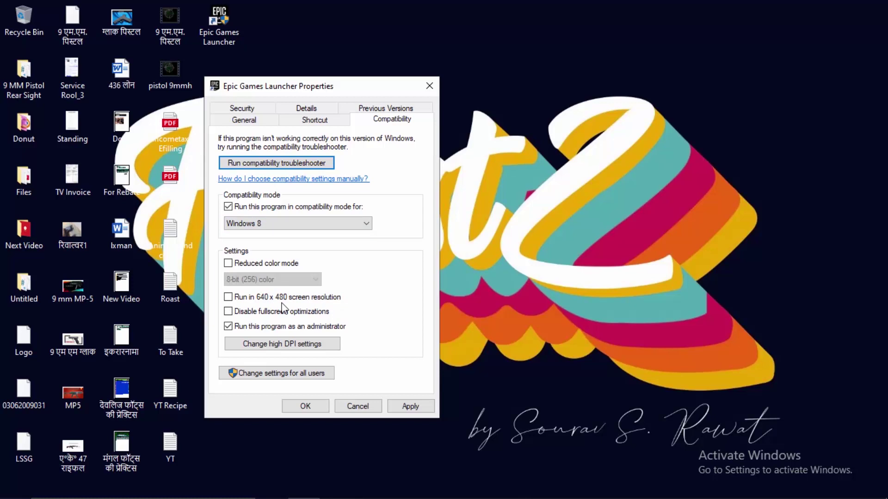
pyautogui.click(273, 223)
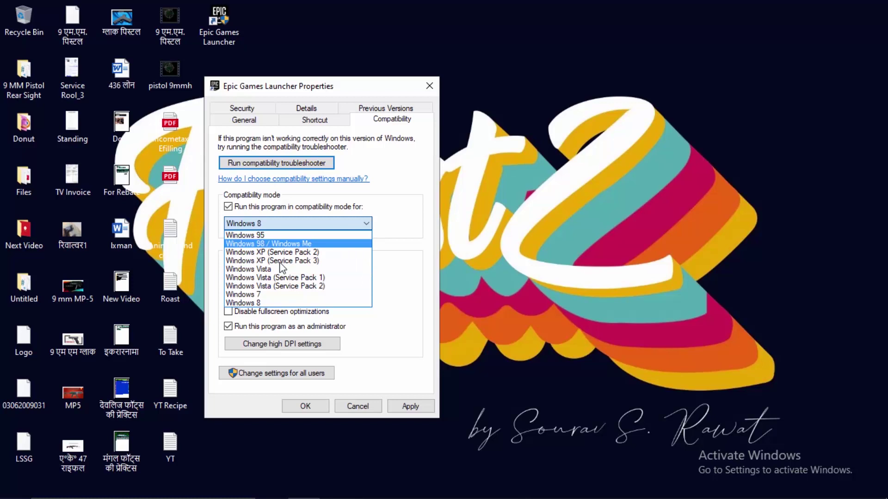
pyautogui.click(270, 302)
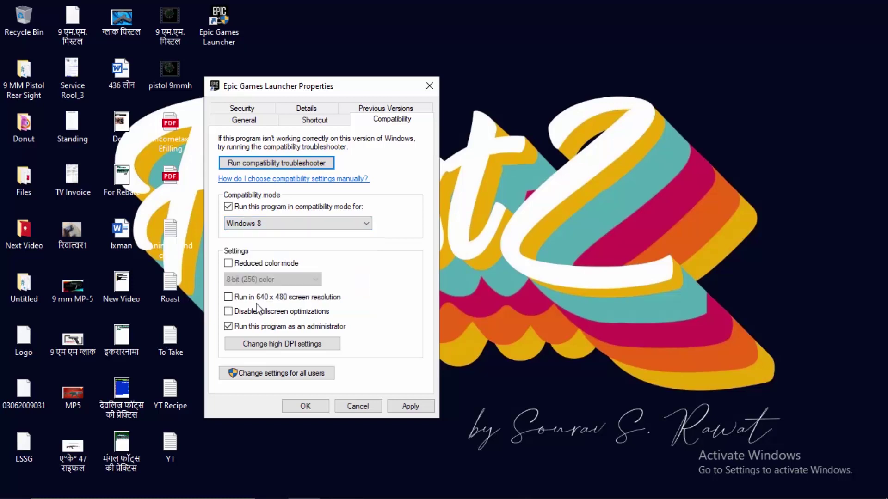
# - Save the compatibility settings, then change the display resolution to 1024 × 768 and keep it
pyautogui.click(303, 407)
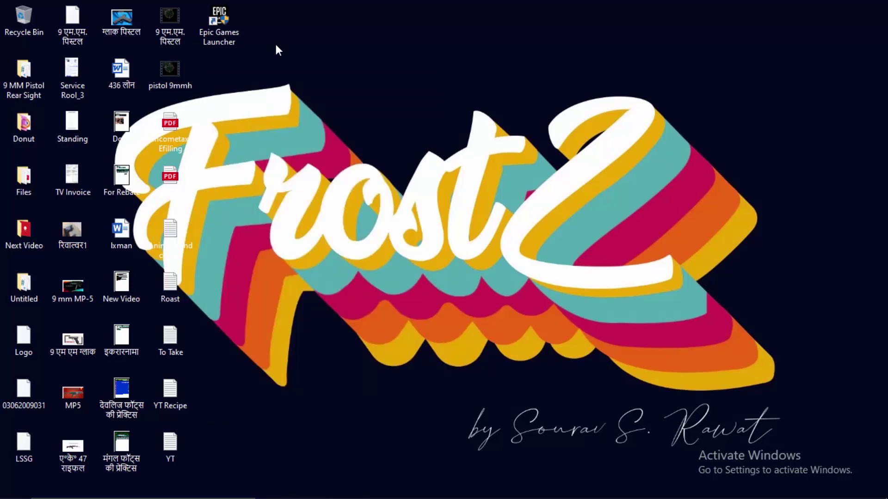
pyautogui.rightClick(445, 56)
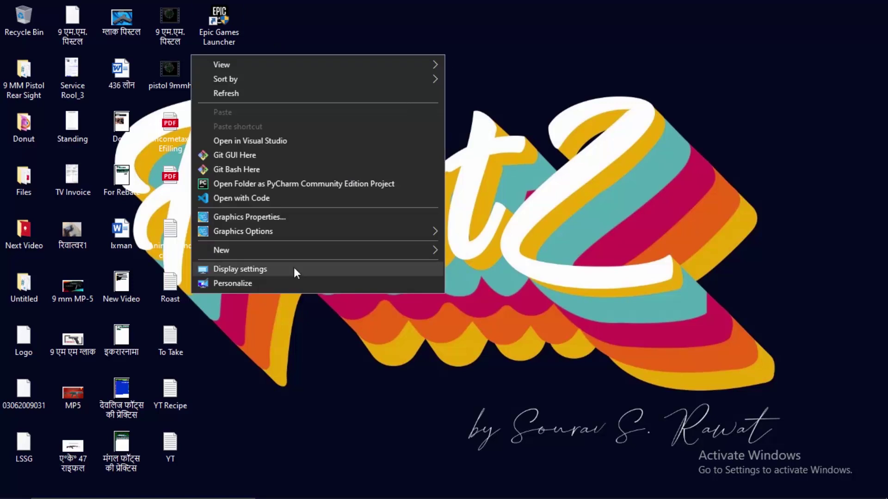
pyautogui.rightClick(556, 83)
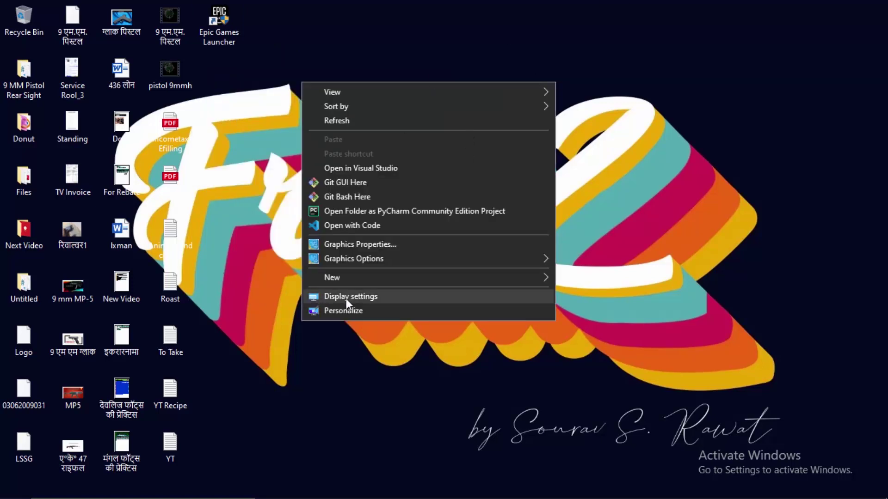
pyautogui.click(381, 300)
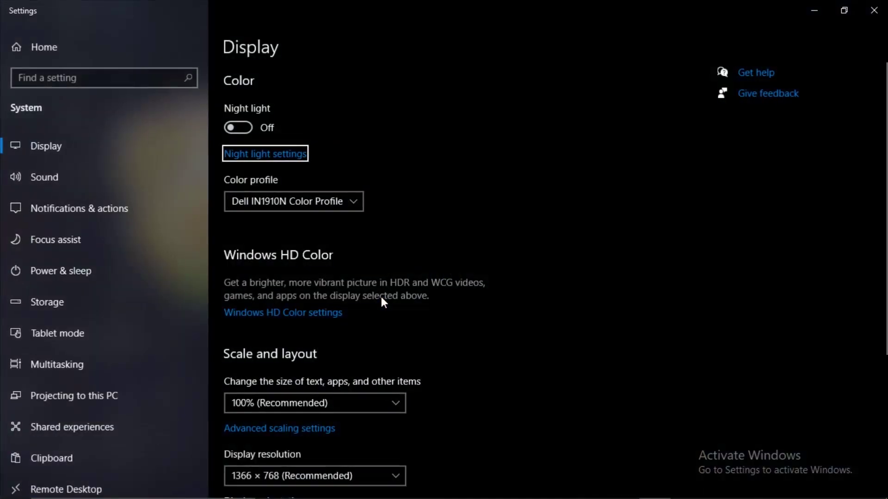
pyautogui.scroll(-5, 379, 348)
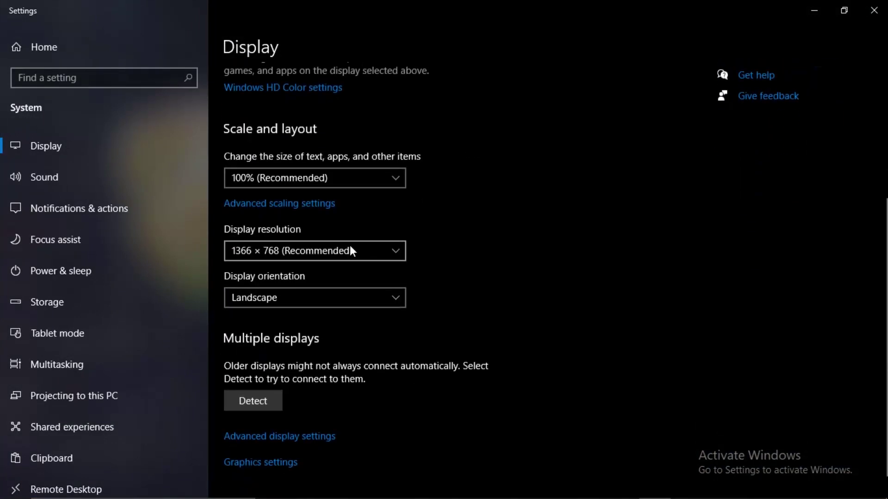
pyautogui.click(349, 245)
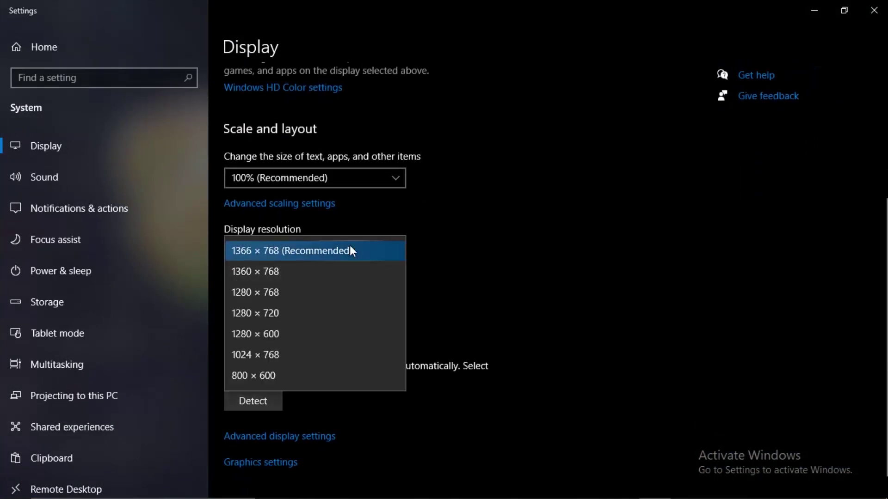
pyautogui.click(275, 358)
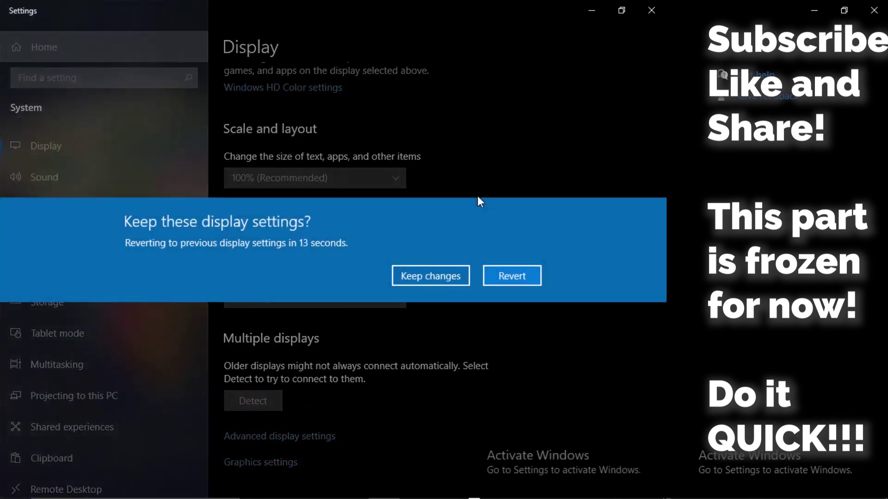
pyautogui.click(427, 275)
# - Close Settings and return to the desktop with the Epic Games Launcher shortcut
pyautogui.click(650, 14)
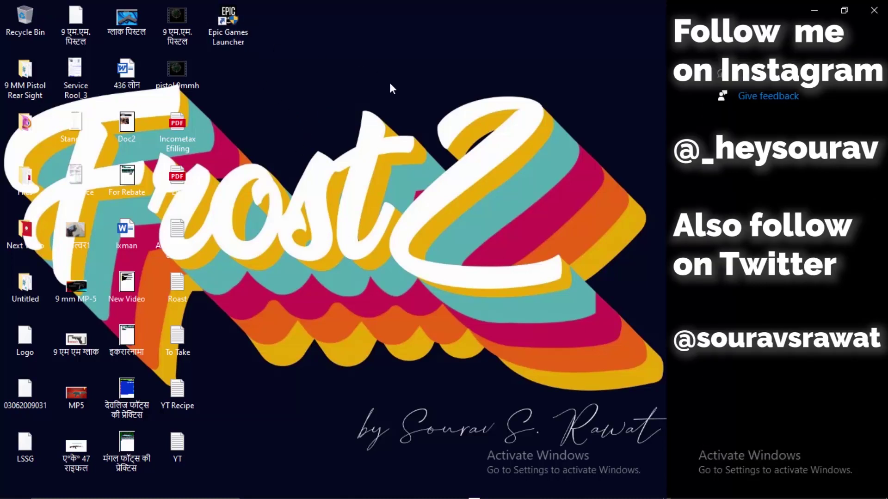
pyautogui.click(232, 32)
pyautogui.click(268, 94)
pyautogui.rightClick(268, 94)
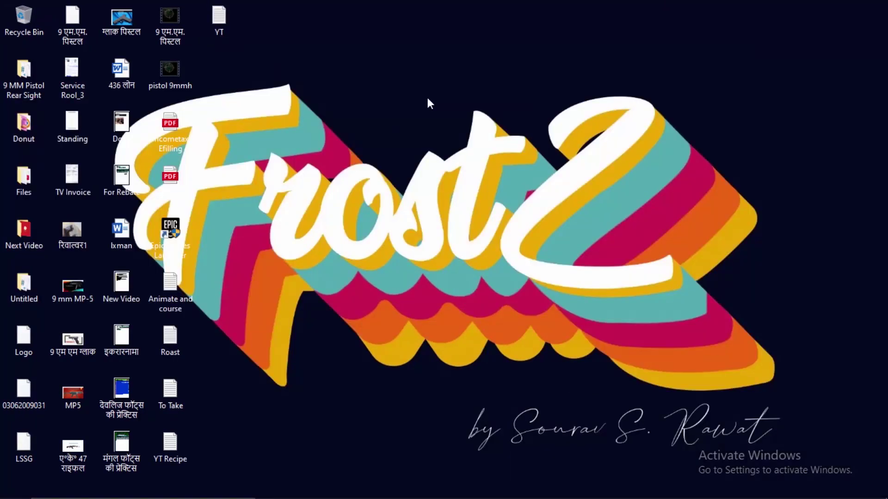
# - Search 'cont' to open Control Panel, then go through Network and Internet to Network and Sharing Center
pyautogui.press('super')
pyautogui.write('cont')
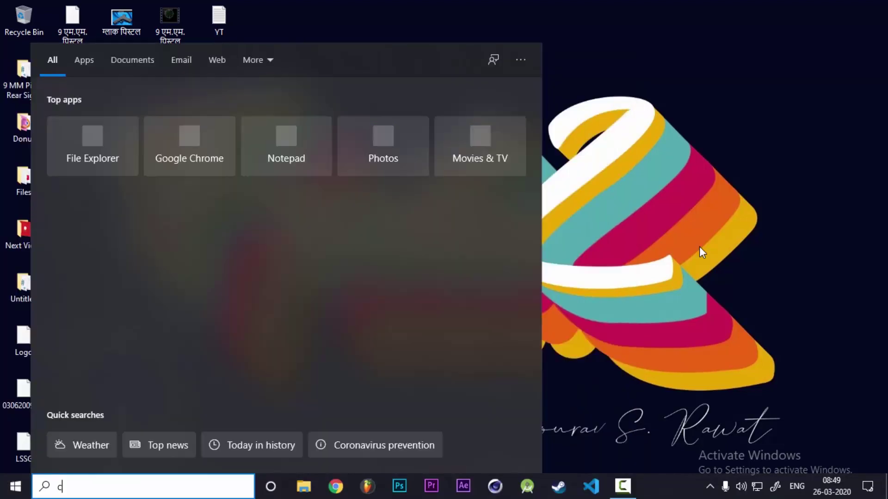
pyautogui.press('Return')
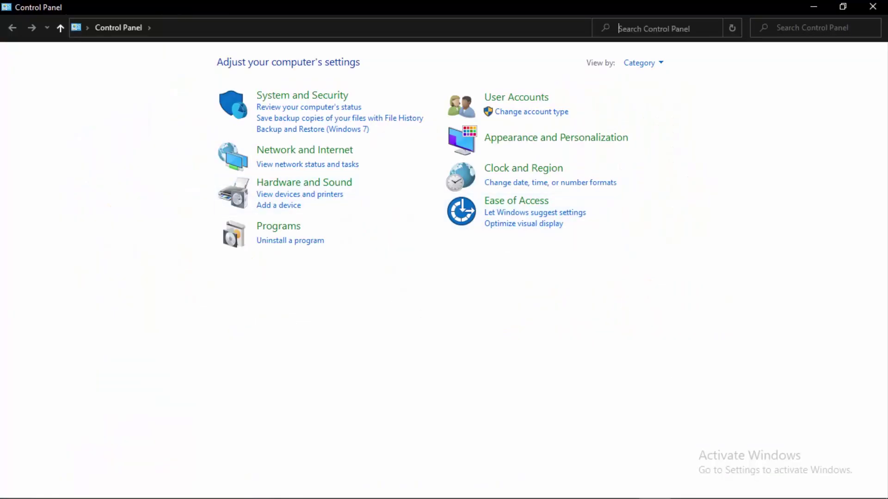
pyautogui.rightClick(764, 492)
pyautogui.click(755, 453)
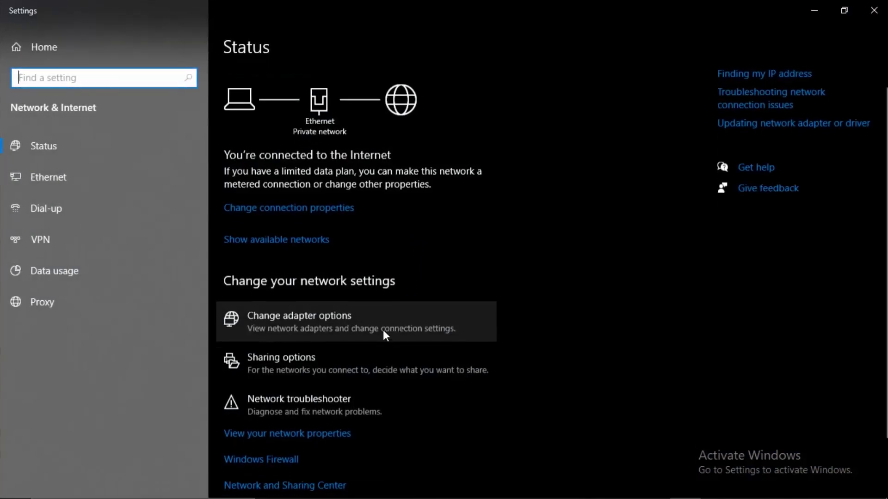
pyautogui.scroll(-3, 382, 329)
pyautogui.click(297, 416)
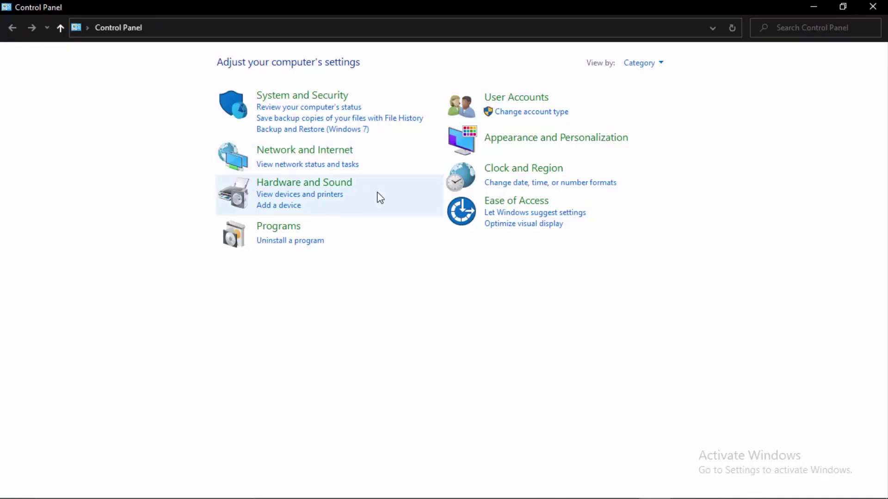
pyautogui.hotkey('alt', 'Left')
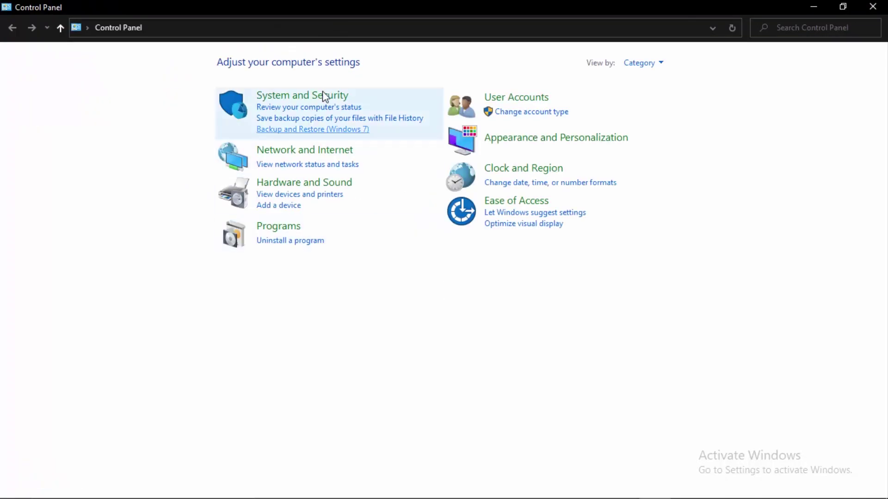
pyautogui.click(305, 153)
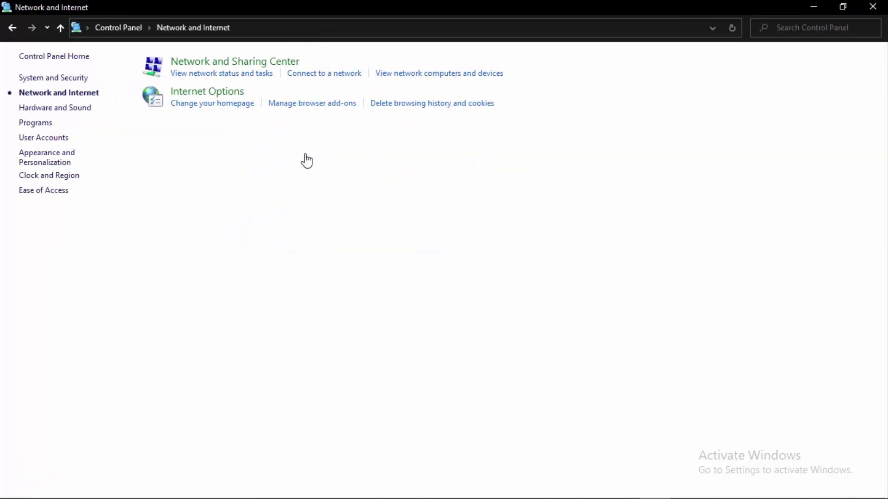
pyautogui.click(221, 64)
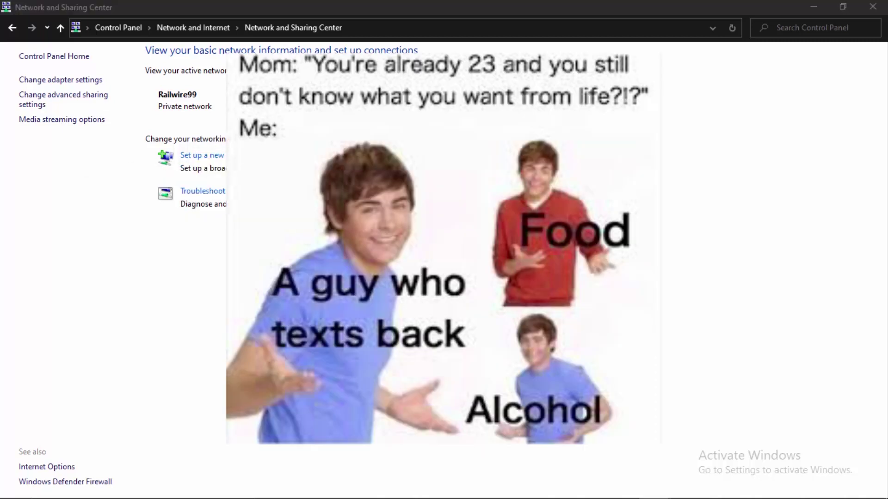
# - Open the Internet Protocol Version 4 properties of the Ethernet connection
pyautogui.click(423, 107)
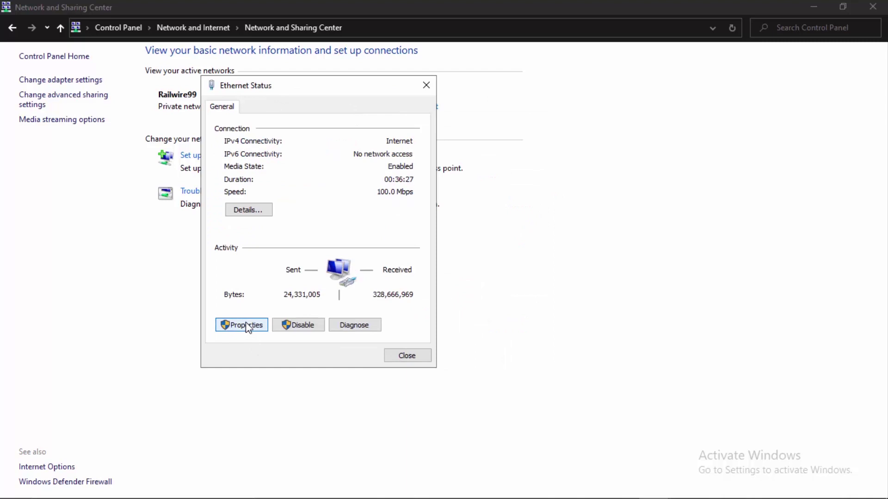
pyautogui.click(247, 326)
pyautogui.scroll(-1, 344, 241)
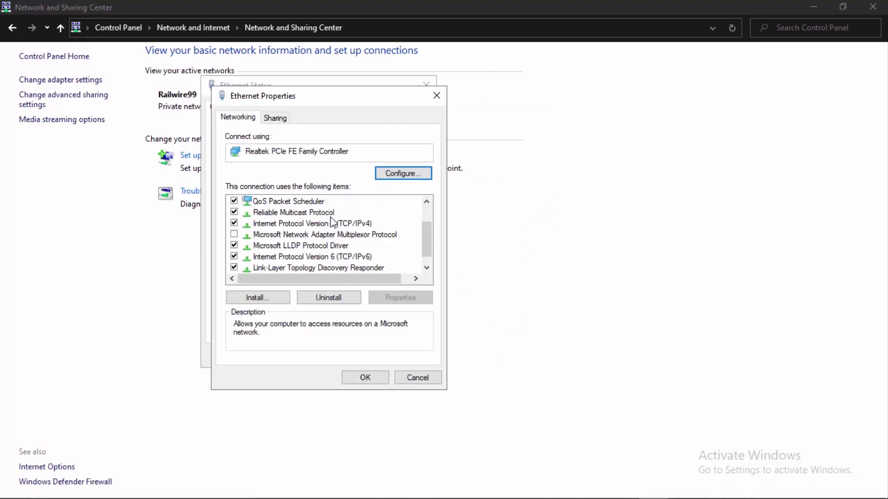
pyautogui.click(332, 224)
pyautogui.click(395, 297)
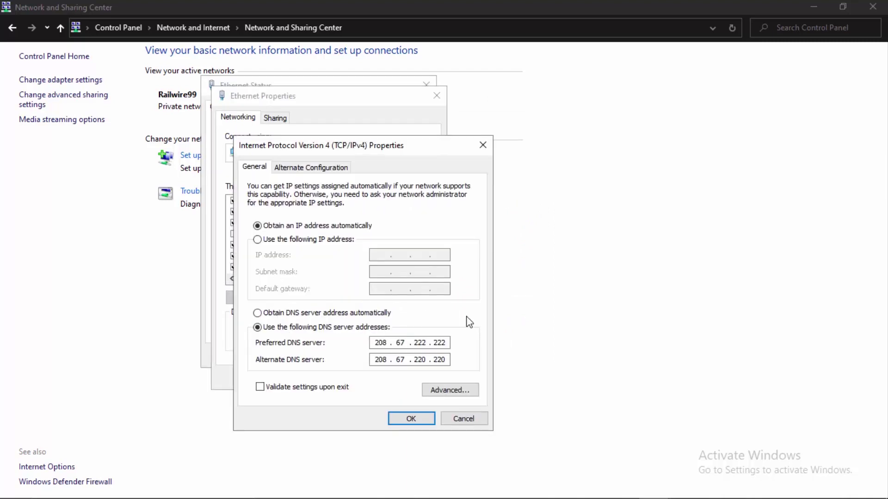
# - Set DNS servers to 208.67.222.222 and 208.67.220.220, tick Validate settings, and save
pyautogui.click(334, 313)
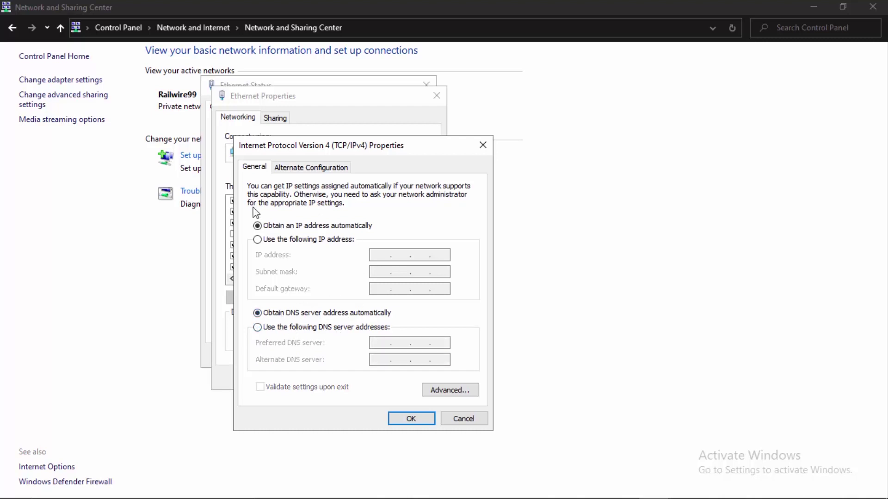
pyautogui.click(284, 328)
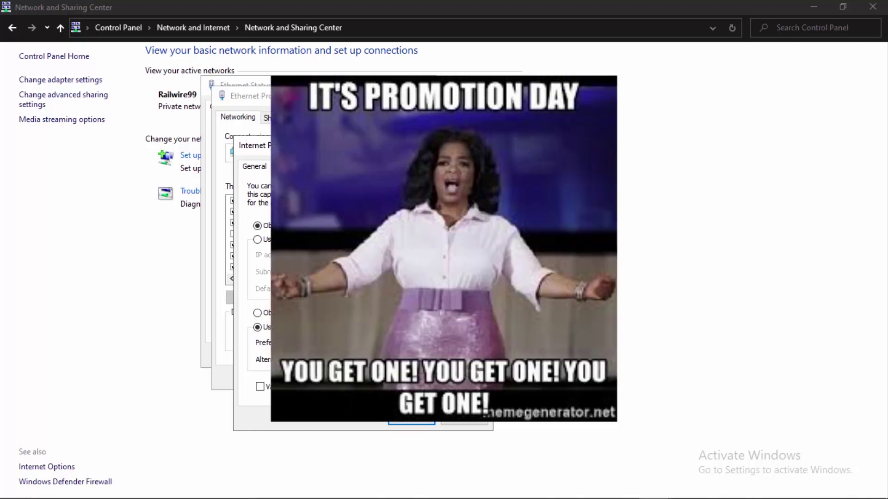
pyautogui.write('8.8.4.4')
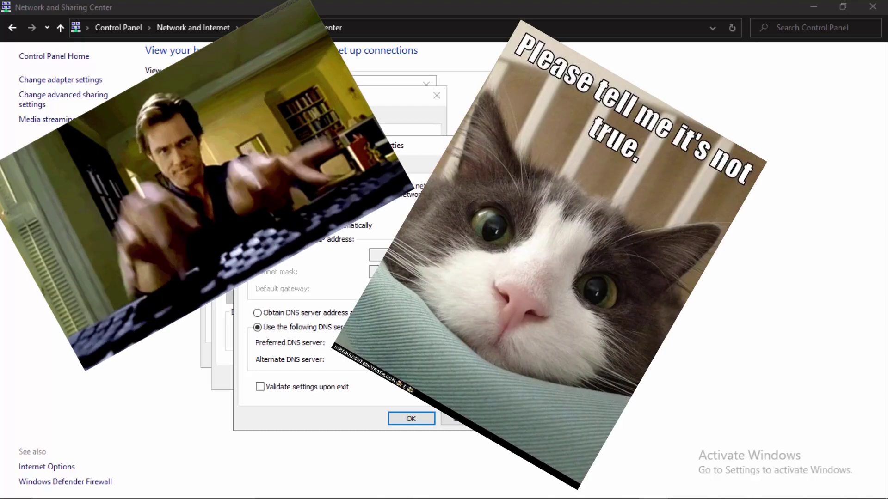
pyautogui.press('BackSpace')
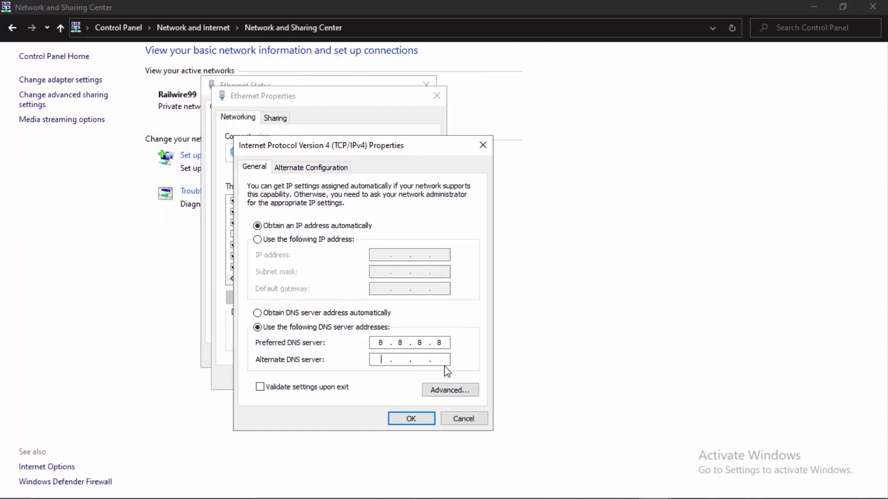
pyautogui.click(446, 345)
pyautogui.press('BackSpace')
pyautogui.press('BackSpace')
pyautogui.press('BackSpace')
pyautogui.press('BackSpace')
pyautogui.write('208 . 67 . 222 . 222')
pyautogui.press('Tab')
pyautogui.write('208 . 67 .')
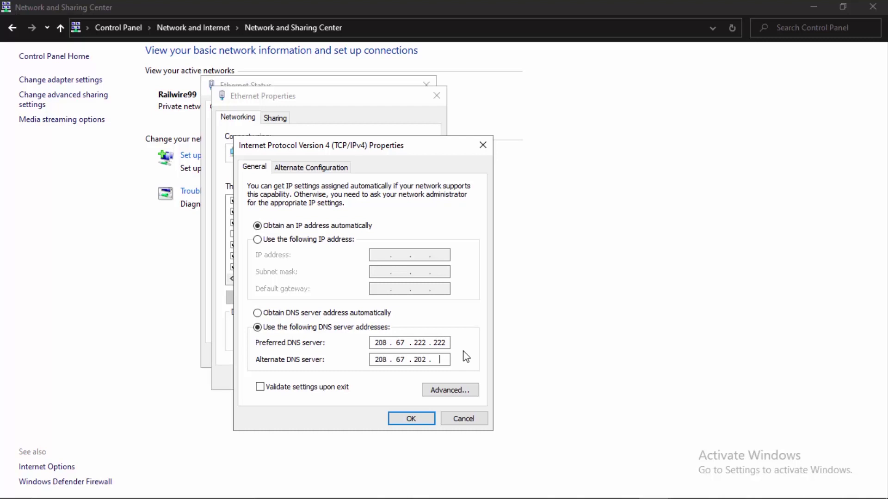
pyautogui.write(' 220 . 220')
pyautogui.click(259, 387)
pyautogui.click(411, 419)
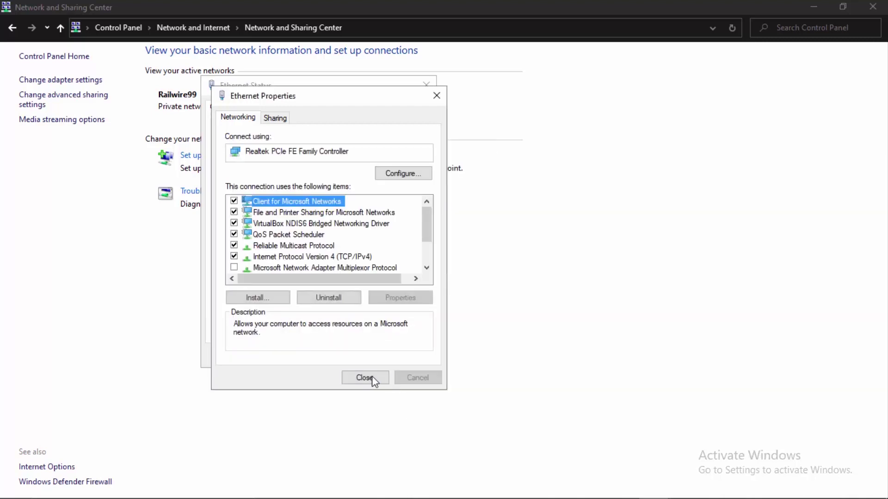
# - Close the Ethernet dialogs and launch Command Prompt as administrator via 'cmd'
pyautogui.click(372, 376)
pyautogui.click(403, 355)
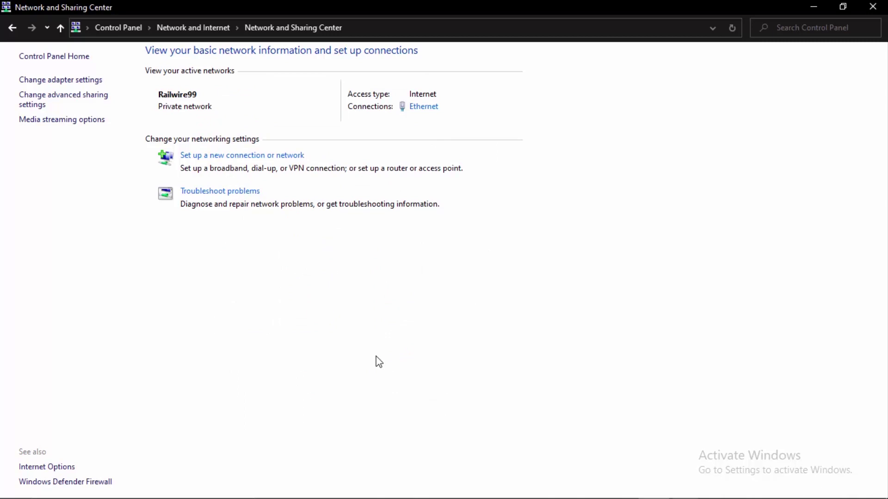
pyautogui.press('super')
pyautogui.write('cmd')
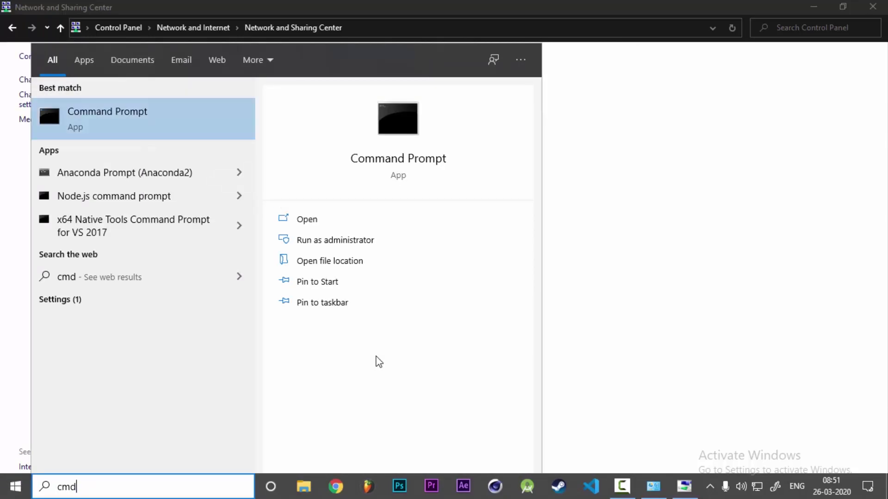
pyautogui.press('Return')
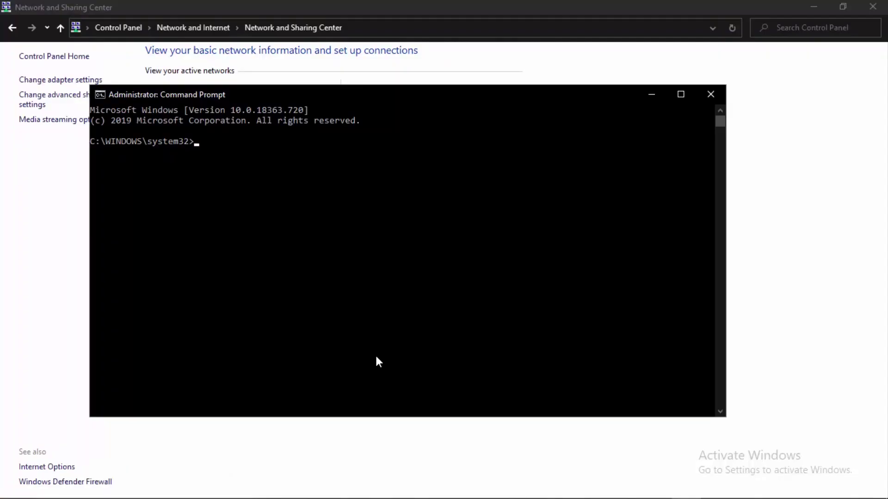
# - Clear the console, run ipconfig /flushdns, and close Command Prompt
pyautogui.write('cls')
pyautogui.press('Return')
pyautogui.write('cls')
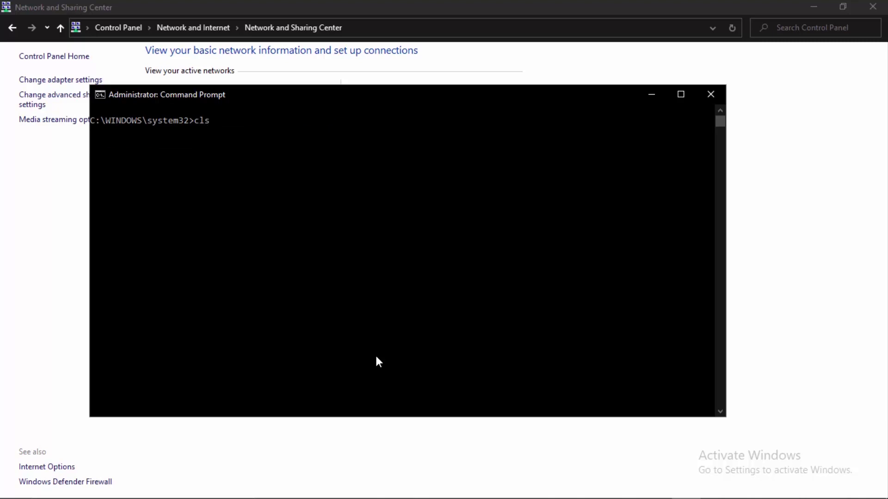
pyautogui.press('Return')
pyautogui.write('ipconfig /flushdns')
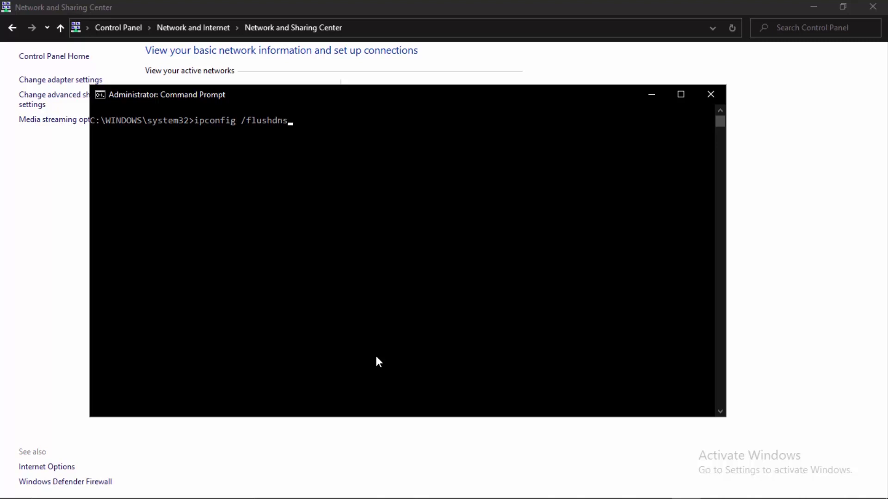
pyautogui.press('Return')
pyautogui.click(301, 222)
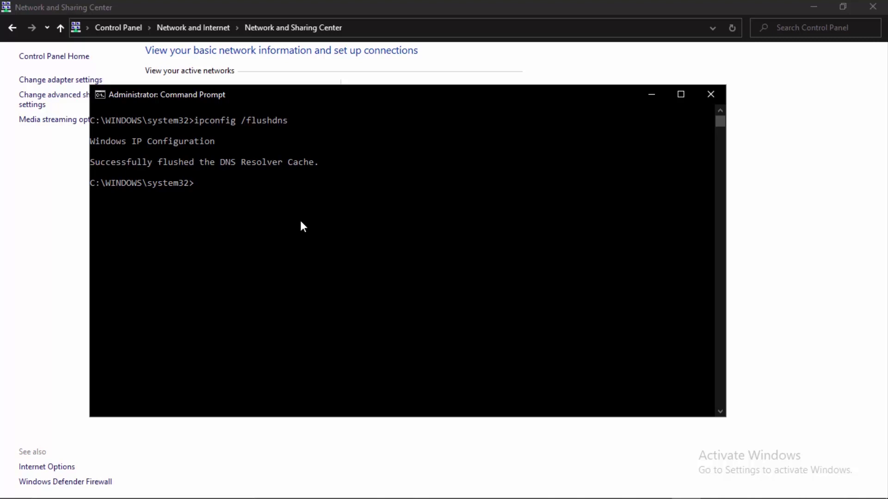
pyautogui.hotkey('alt', 'F4')
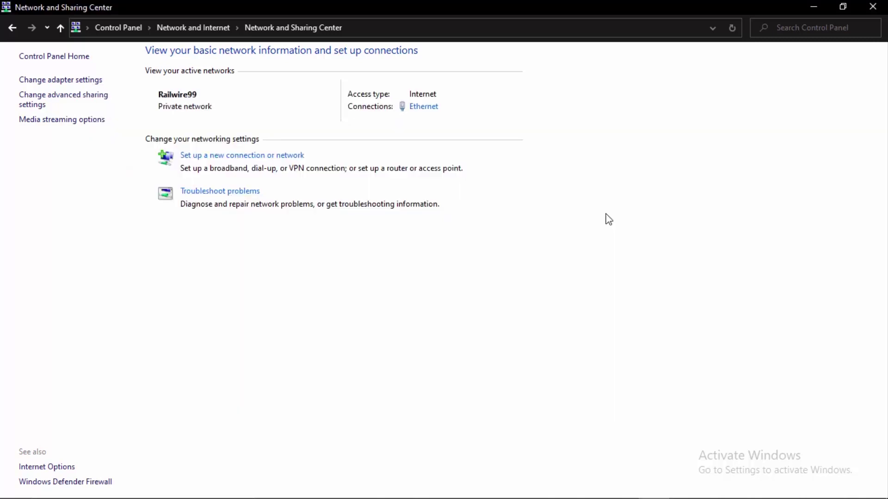
# - Select Turn off Windows Defender Firewall for private and public networks and confirm with OK
pyautogui.click(87, 483)
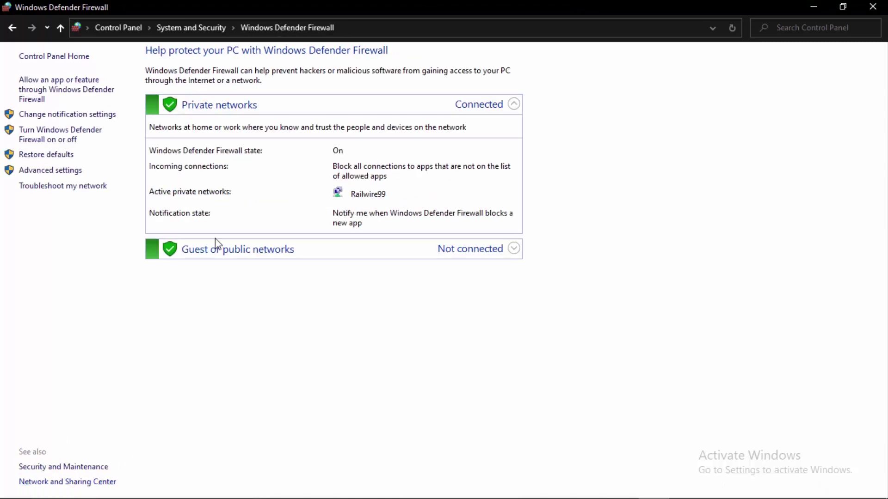
pyautogui.click(51, 138)
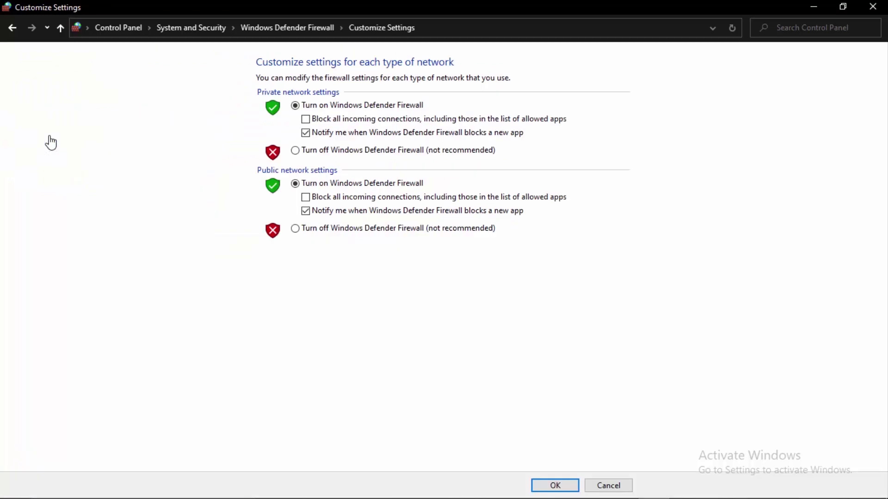
pyautogui.click(296, 152)
pyautogui.click(296, 229)
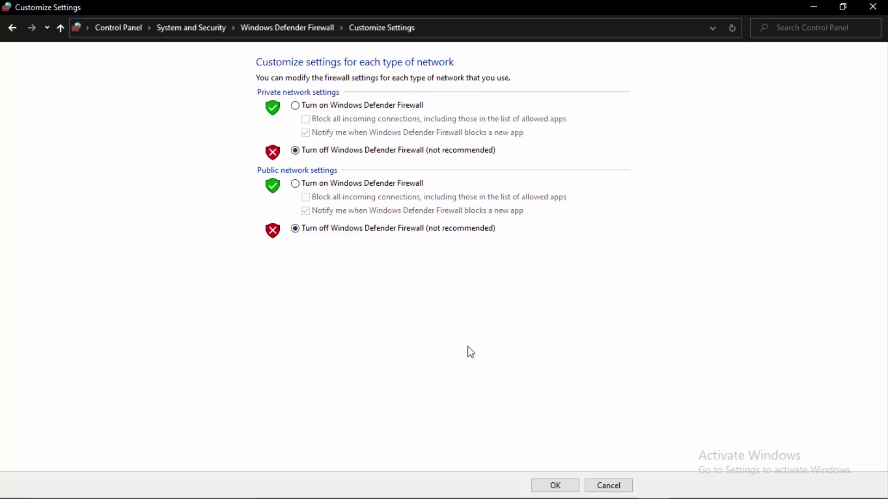
pyautogui.click(555, 485)
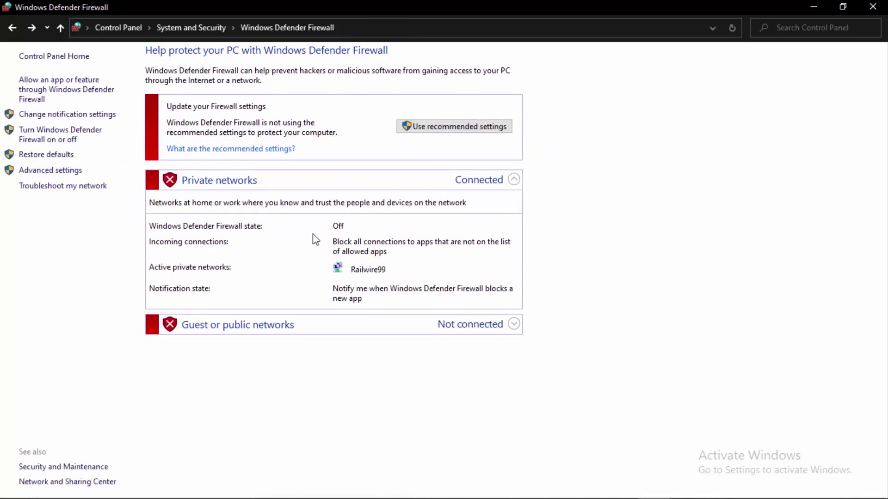
# - Launch Epic Games Launcher by searching 'epic' and open its Library
pyautogui.press('super')
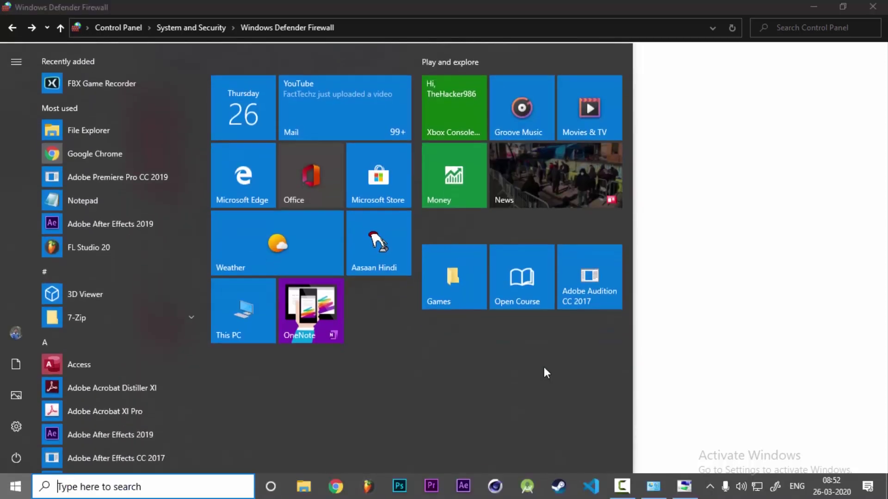
pyautogui.write('epic')
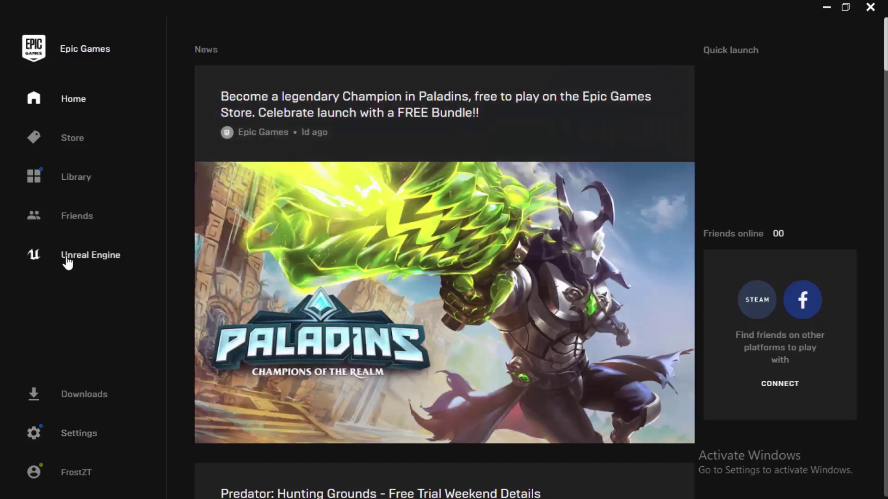
pyautogui.click(56, 187)
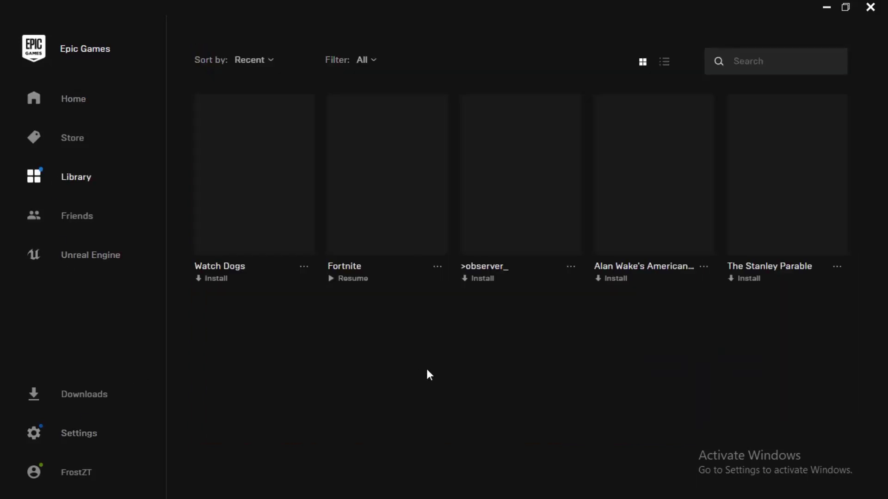